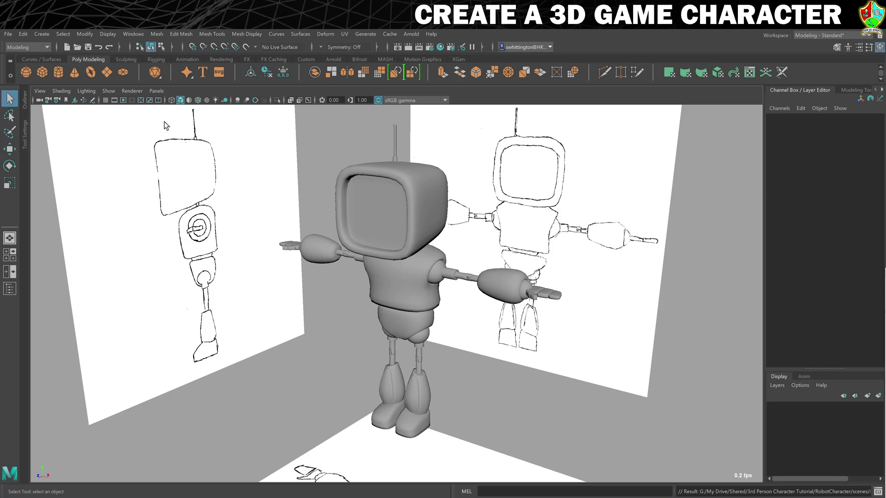
# Hide the image planes in the perspective view and open the Hypershade.
pyautogui.click(107, 92)
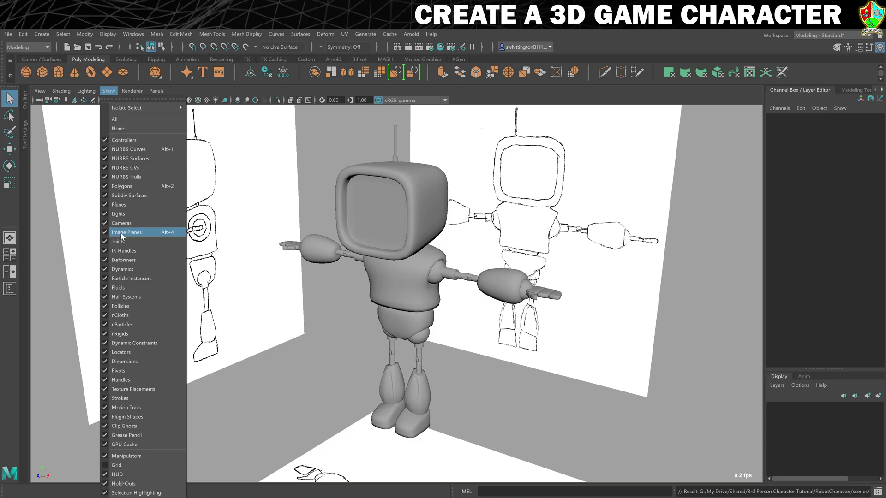
pyautogui.click(150, 231)
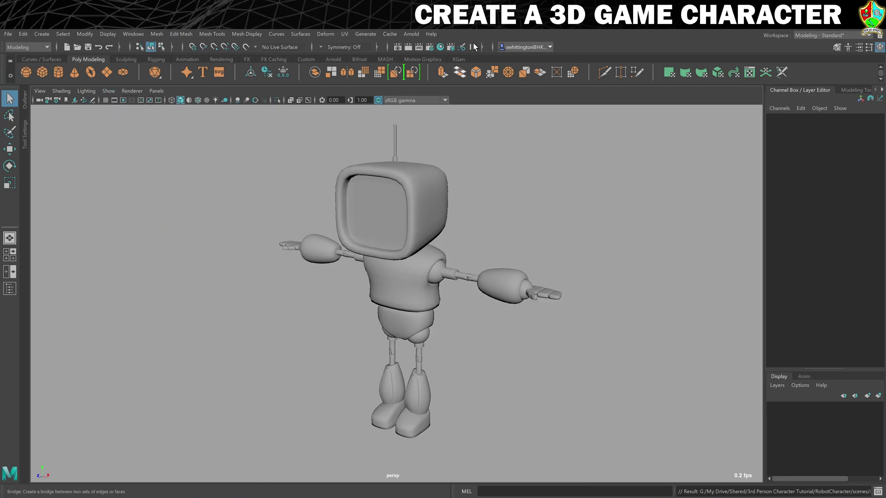
pyautogui.click(440, 47)
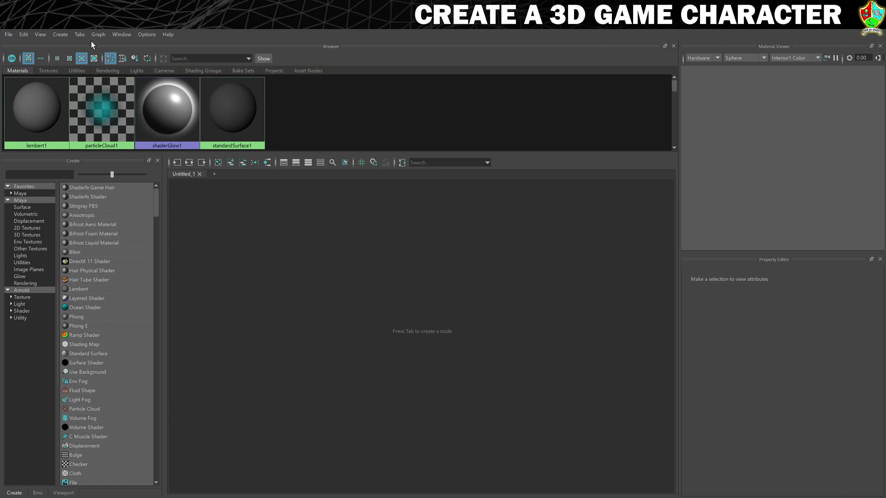
# Add a Viewport panel to the Hypershade, dock it beside the material browser, and bring the node creation list back.
pyautogui.click(121, 34)
pyautogui.click(145, 97)
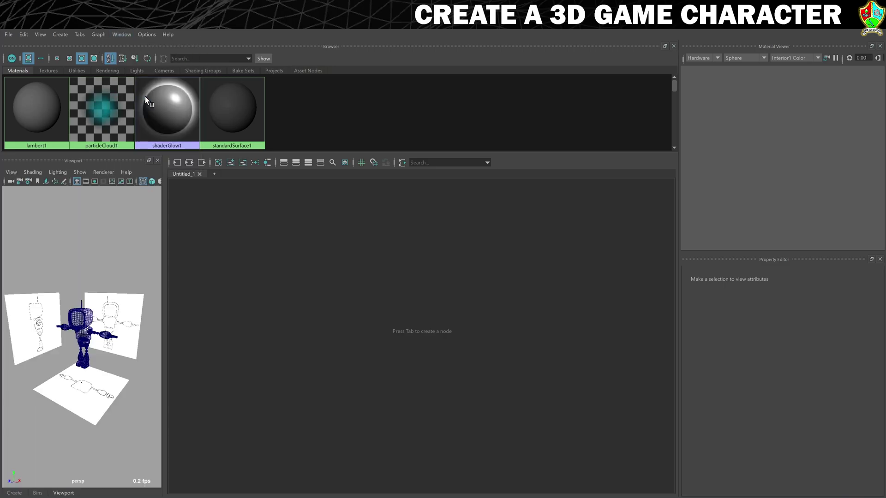
pyautogui.moveTo(99, 160); pyautogui.dragTo(607, 116)
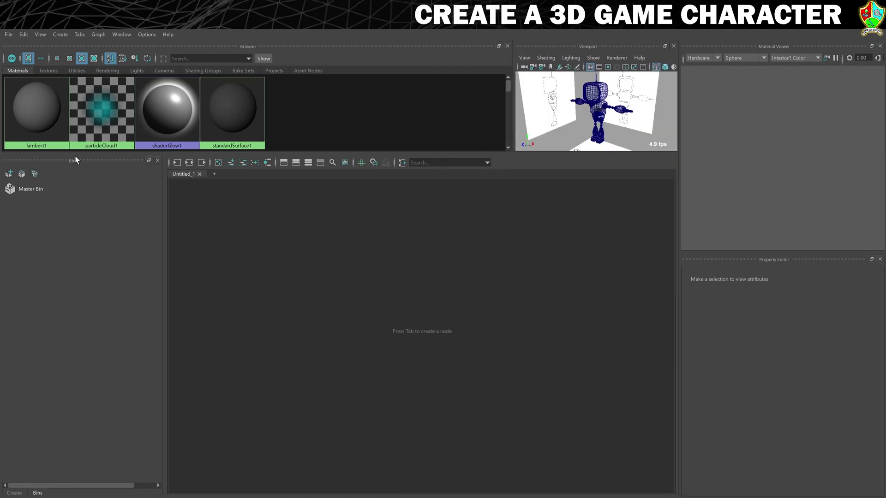
pyautogui.click(14, 493)
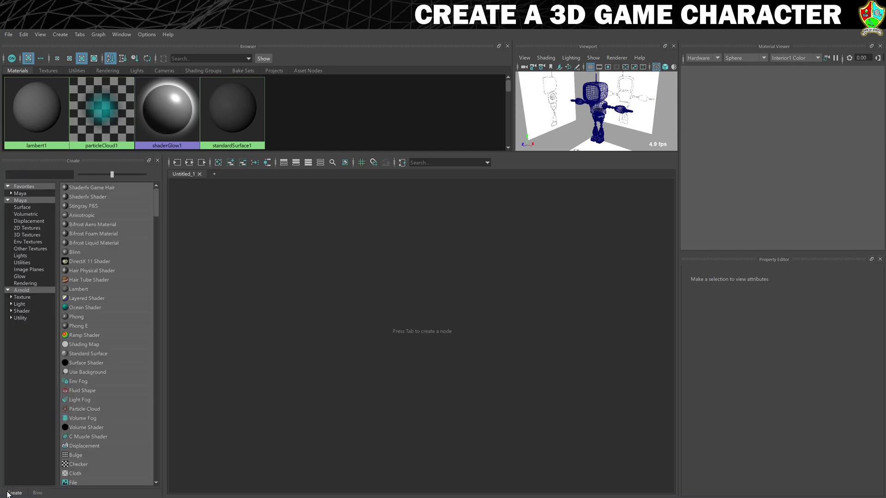
# Enlarge the Hypershade's viewport in height and width and display the robot with textured shading.
pyautogui.moveTo(490, 155); pyautogui.dragTo(490, 205)
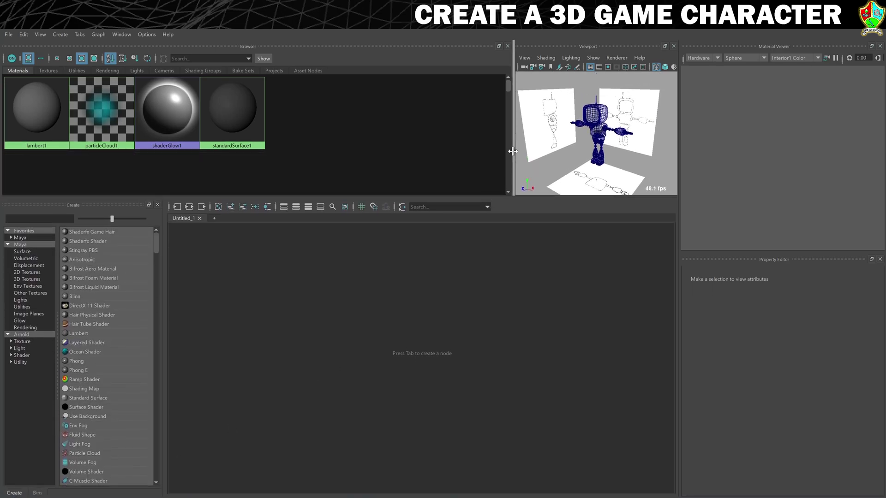
pyautogui.moveTo(512, 154); pyautogui.dragTo(421, 154)
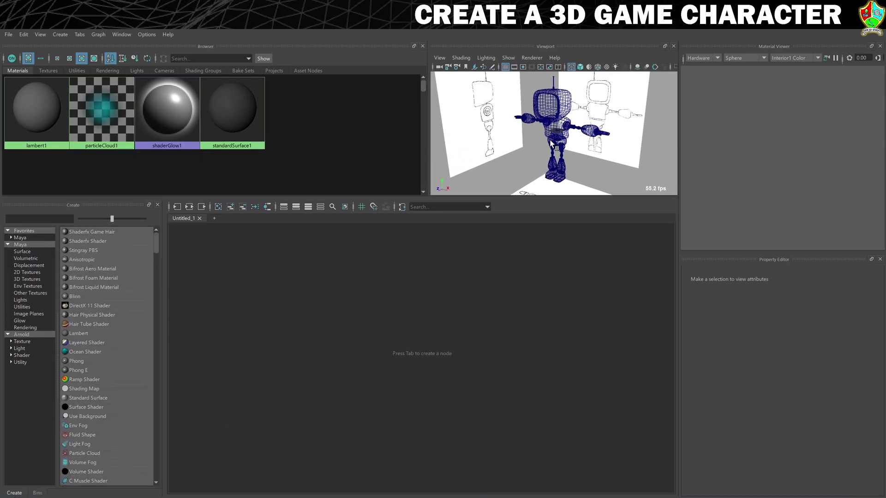
pyautogui.press('6')
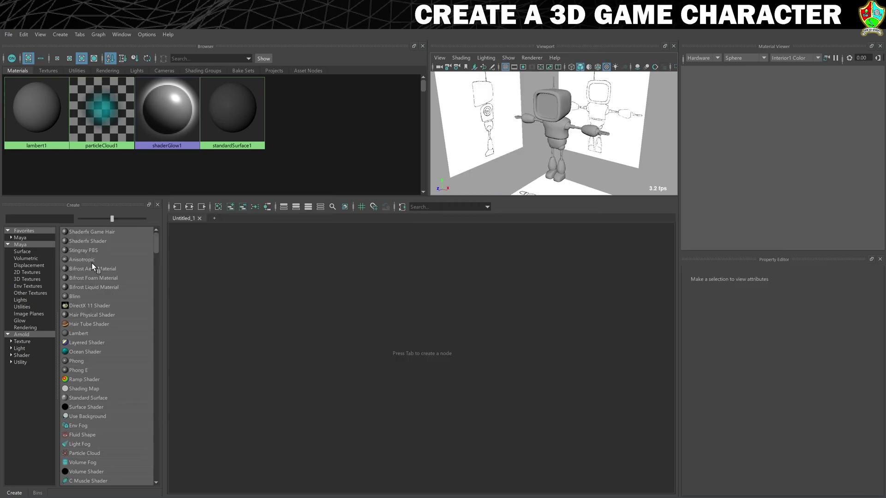
# Create a Stingray PBS material named M_White with a pure white base color and roughness 0.
pyautogui.click(85, 251)
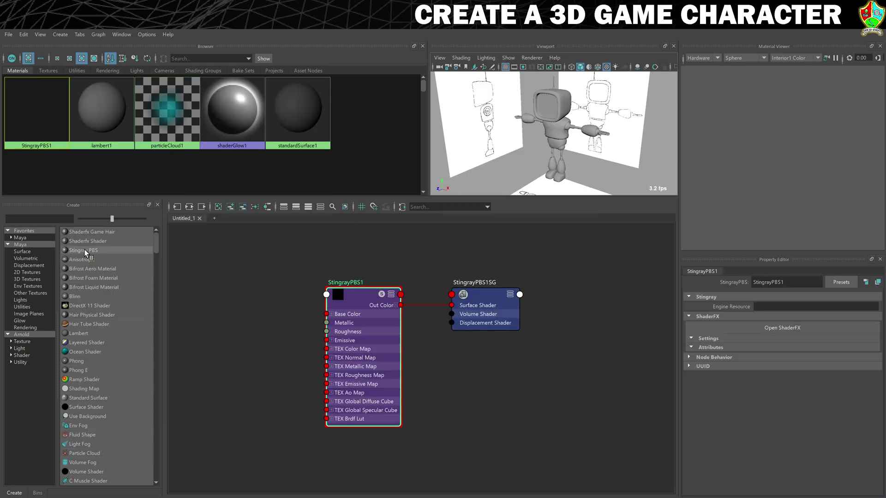
pyautogui.doubleClick(770, 282)
pyautogui.write('M_White')
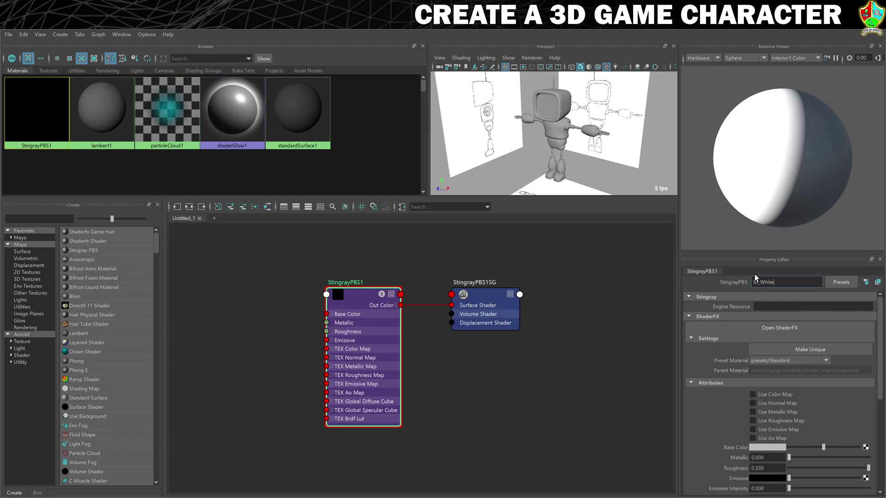
pyautogui.press('Return')
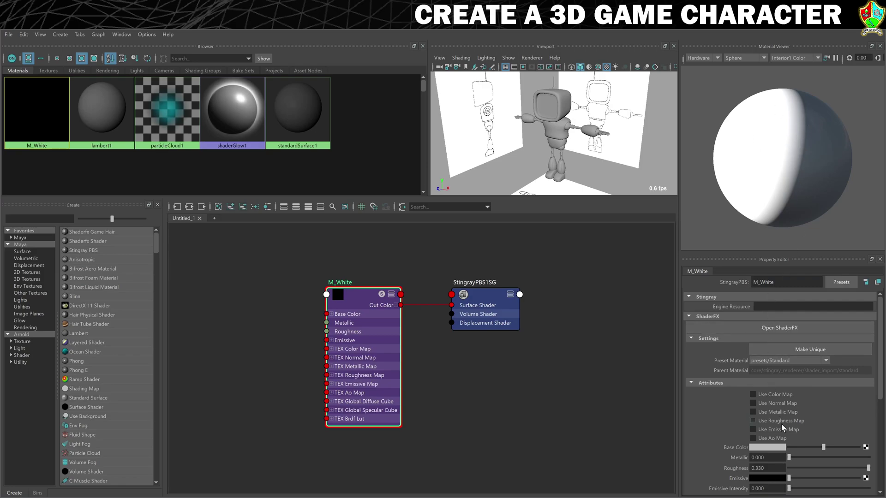
pyautogui.moveTo(822, 446); pyautogui.dragTo(788, 467)
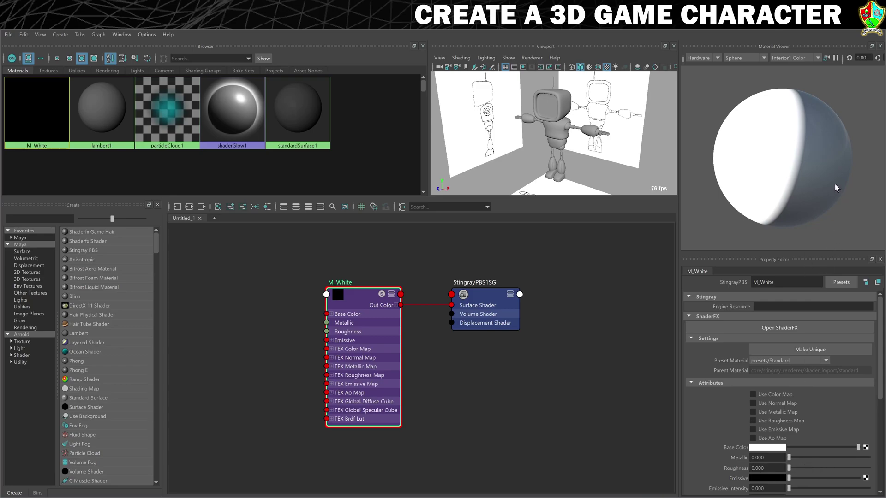
# Apply M_White to the robot's torso, pelvis, lower legs, feet and forearms.
pyautogui.scroll(2, 593, 144)
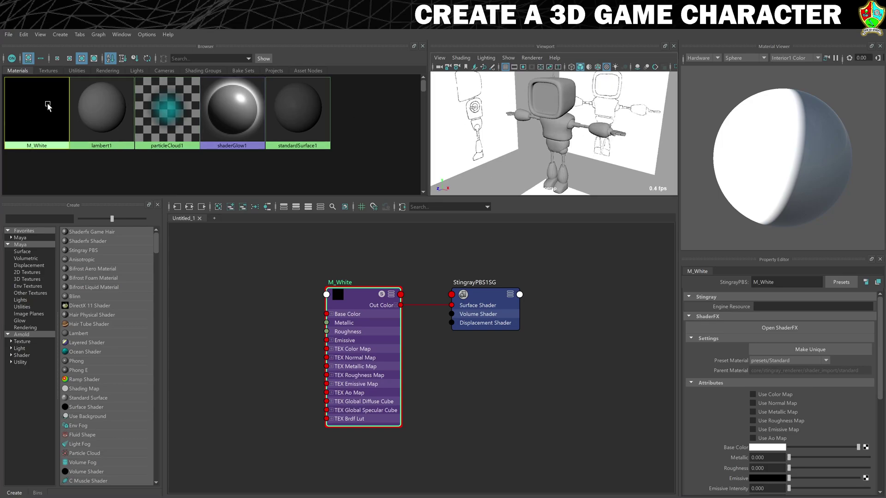
pyautogui.moveTo(46, 112); pyautogui.dragTo(558, 131, button='middle')
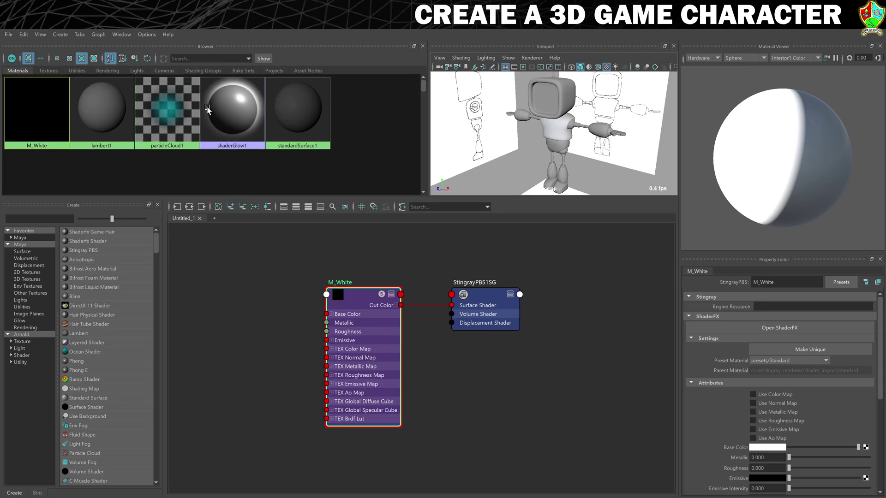
pyautogui.moveTo(35, 101); pyautogui.dragTo(556, 145, button='middle')
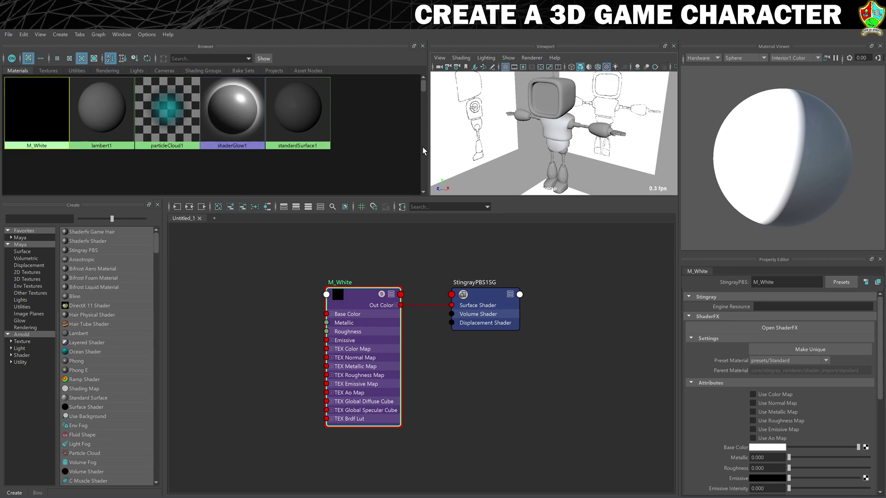
pyautogui.moveTo(33, 107); pyautogui.dragTo(557, 177, button='middle')
pyautogui.moveTo(49, 116); pyautogui.dragTo(546, 186, button='middle')
pyautogui.moveTo(40, 108); pyautogui.dragTo(563, 173, button='middle')
pyautogui.moveTo(29, 98); pyautogui.dragTo(562, 186, button='middle')
pyautogui.moveTo(48, 107); pyautogui.dragTo(521, 115, button='middle')
pyautogui.moveTo(31, 106); pyautogui.dragTo(539, 133, button='middle')
# Assign M_White to the parts of both of the robot's hands.
pyautogui.scroll(8, 540, 133)
pyautogui.keyDown('alt'); pyautogui.moveTo(540, 133); pyautogui.dragTo(577, 137); pyautogui.keyUp('alt')
pyautogui.keyDown('alt'); pyautogui.moveTo(632, 131); pyautogui.dragTo(583, 124, button='middle'); pyautogui.keyUp('alt')
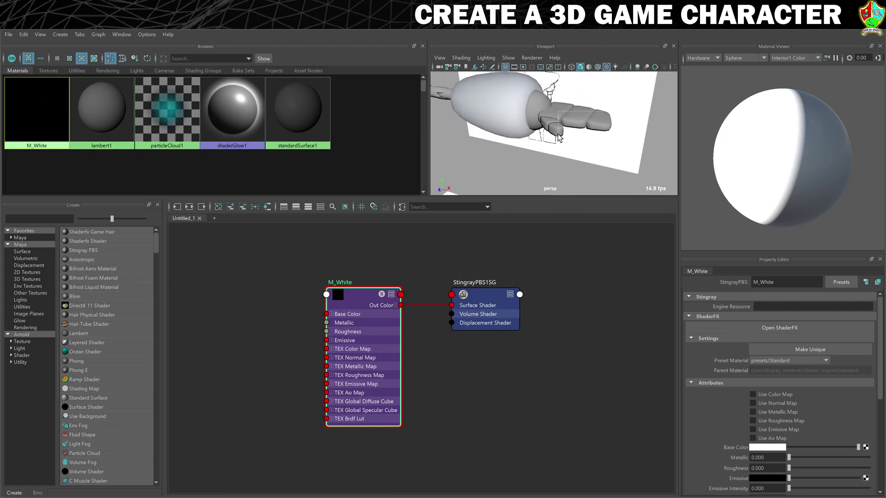
pyautogui.click(557, 132)
pyautogui.moveTo(292, 127); pyautogui.dragTo(294, 128, button='middle')
pyautogui.click(41, 103)
pyautogui.moveTo(41, 104); pyautogui.dragTo(70, 74, button='right')
pyautogui.keyDown('alt'); pyautogui.moveTo(483, 134); pyautogui.dragTo(576, 125); pyautogui.keyUp('alt')
pyautogui.moveTo(30, 97); pyautogui.dragTo(75, 71, button='right')
pyautogui.click(541, 141)
# Apply M_White to the robot's TV-shaped head.
pyautogui.keyDown('alt'); pyautogui.moveTo(638, 152); pyautogui.dragTo(496, 134, button='middle'); pyautogui.keyUp('alt')
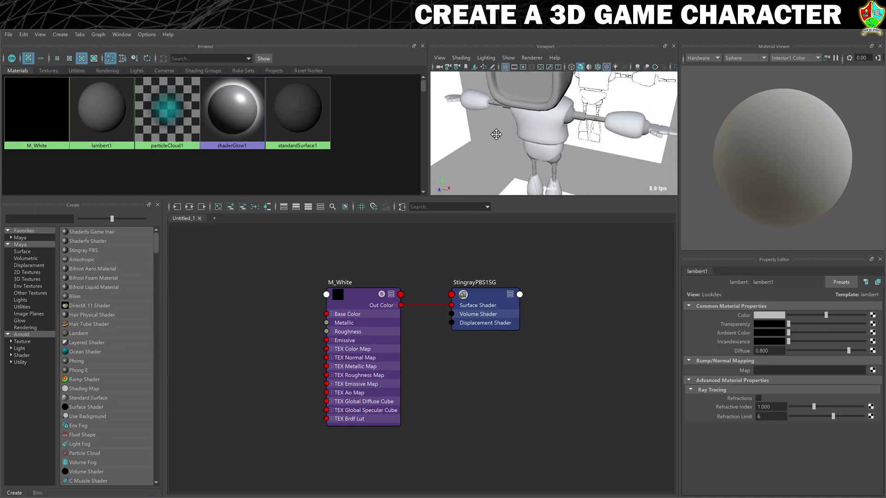
pyautogui.scroll(-5, 496, 134)
pyautogui.keyDown('alt'); pyautogui.moveTo(544, 176); pyautogui.dragTo(531, 150); pyautogui.keyUp('alt')
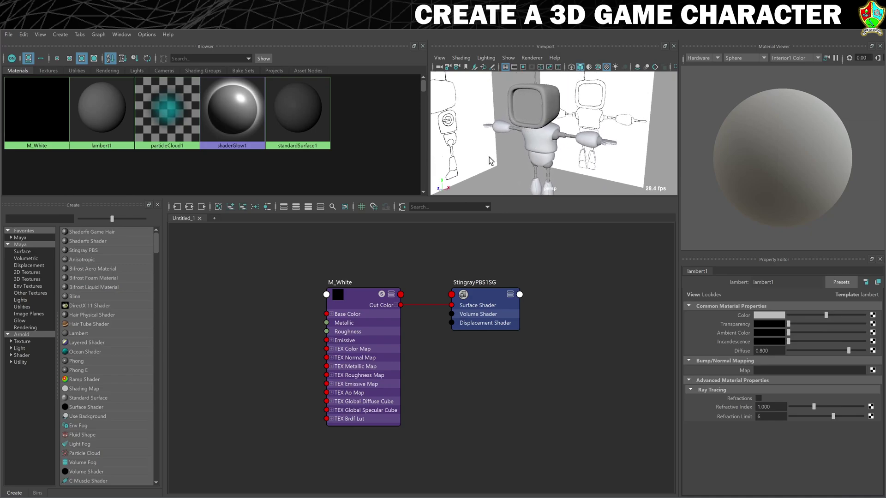
pyautogui.moveTo(30, 103); pyautogui.dragTo(522, 110, button='middle')
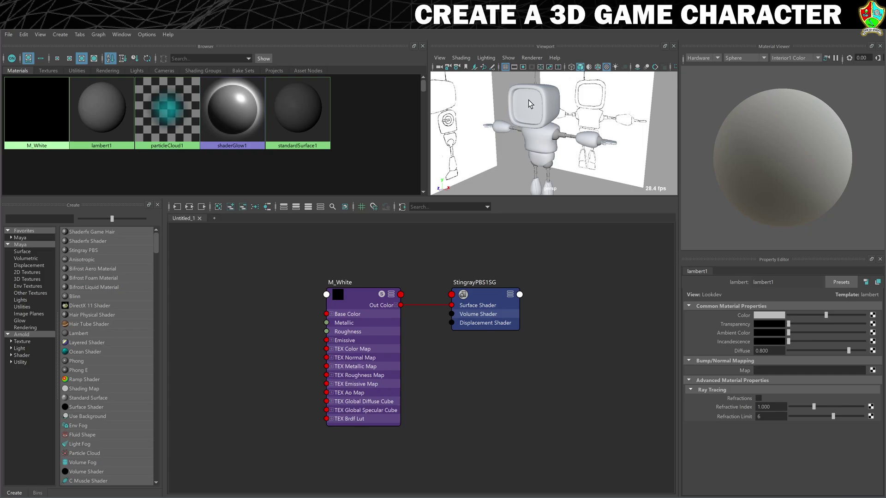
pyautogui.scroll(-4, 529, 103)
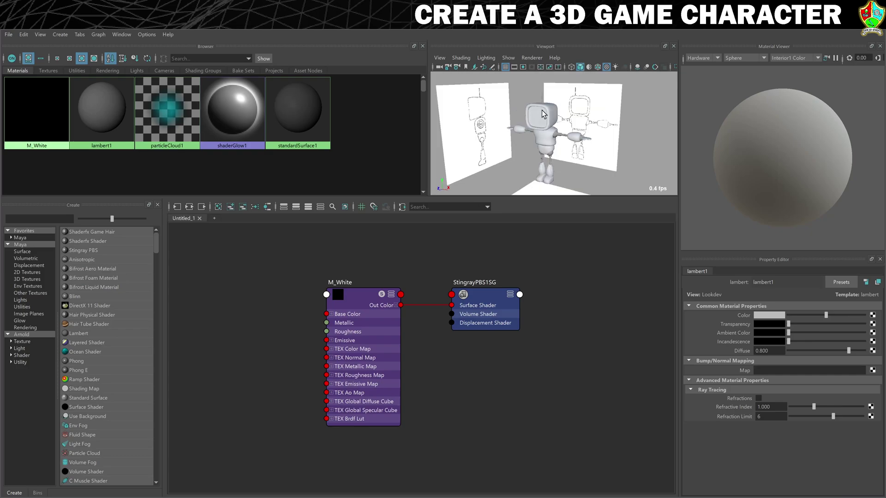
# Clear the node graph and create a second Stingray PBS material named M_Chrome.
pyautogui.click(217, 209)
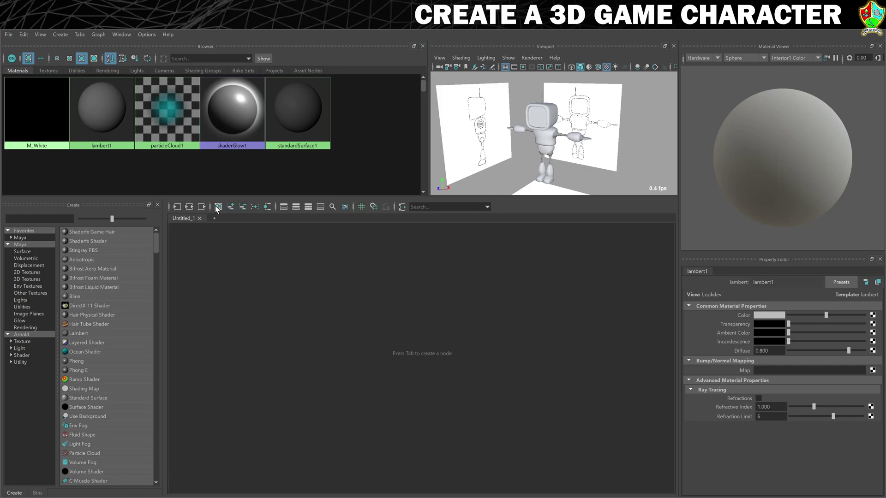
pyautogui.click(83, 250)
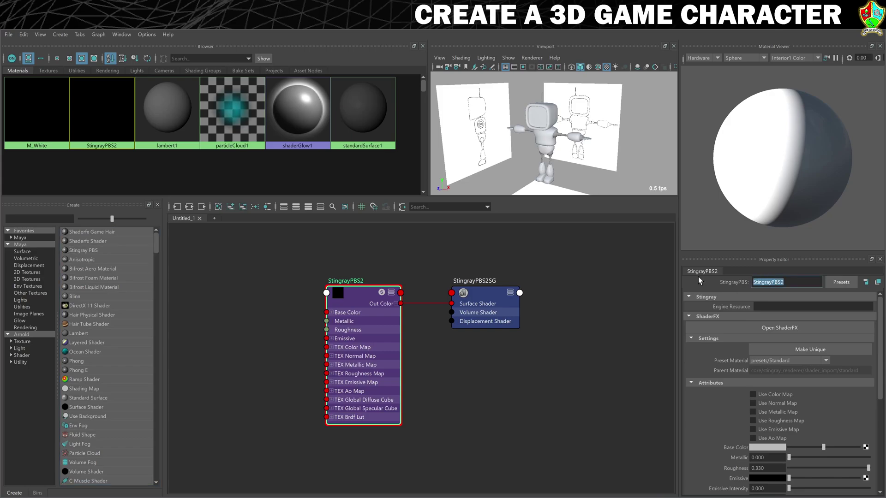
pyautogui.write('M_Chrome')
pyautogui.press('Return')
# Set M_Chrome's metallic to 1 and roughness to 0.079, and lighten its base color to near white.
pyautogui.scroll(-1, 801, 384)
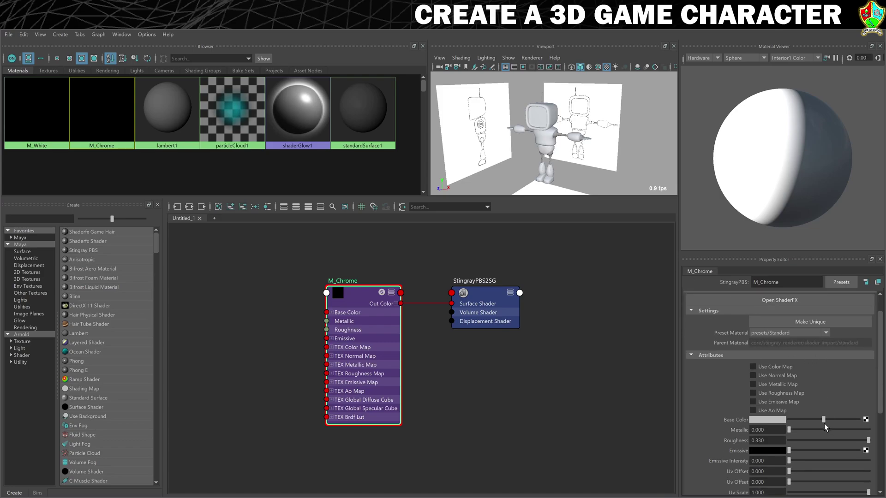
pyautogui.click(772, 430)
pyautogui.write('1')
pyautogui.press('Return')
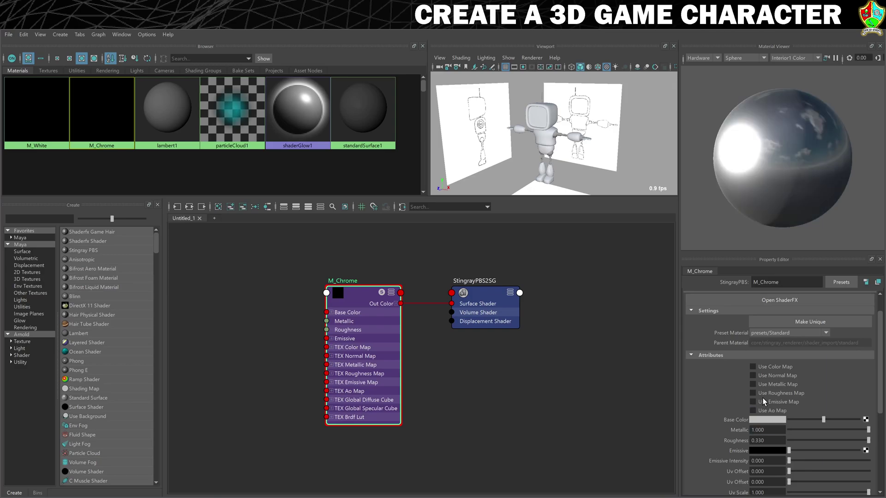
pyautogui.moveTo(868, 440); pyautogui.dragTo(808, 441)
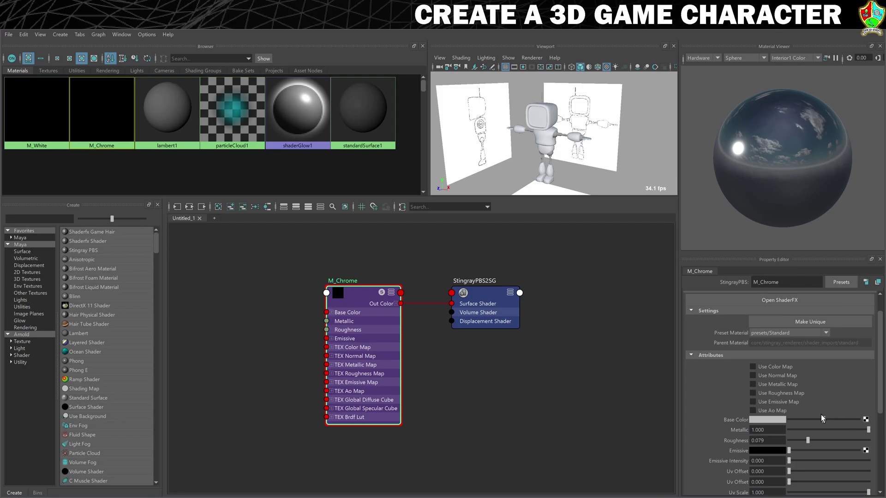
pyautogui.moveTo(822, 420); pyautogui.dragTo(841, 420)
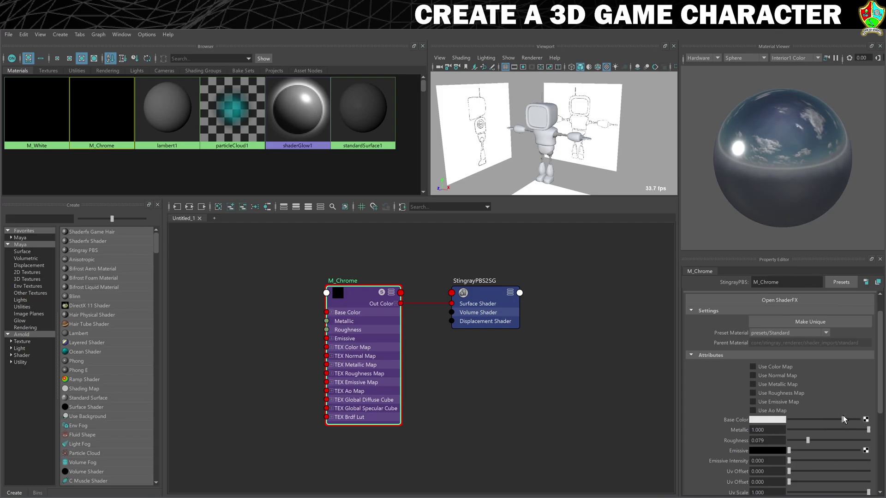
# Assign M_Chrome to the thin upper-arm segments of the robot's right arm.
pyautogui.scroll(5, 580, 137)
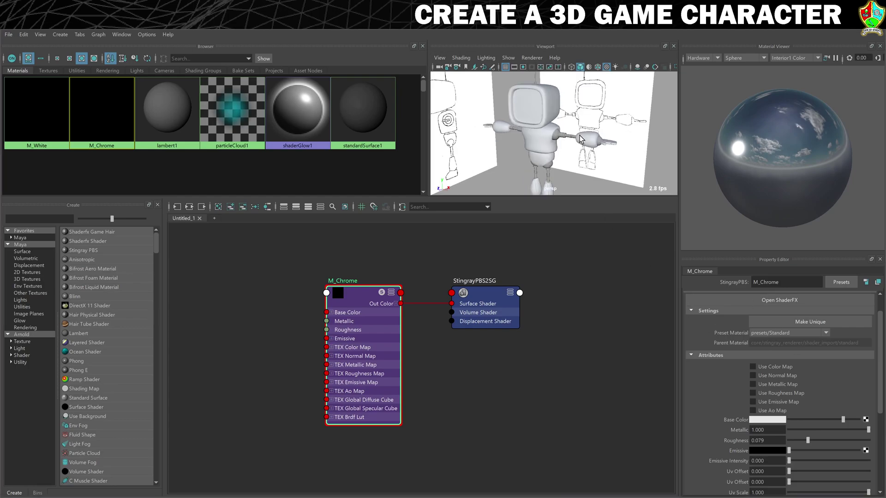
pyautogui.scroll(-5, 572, 139)
pyautogui.keyDown('alt'); pyautogui.moveTo(562, 146); pyautogui.dragTo(586, 167, button='middle'); pyautogui.keyUp('alt')
pyautogui.scroll(5, 542, 129)
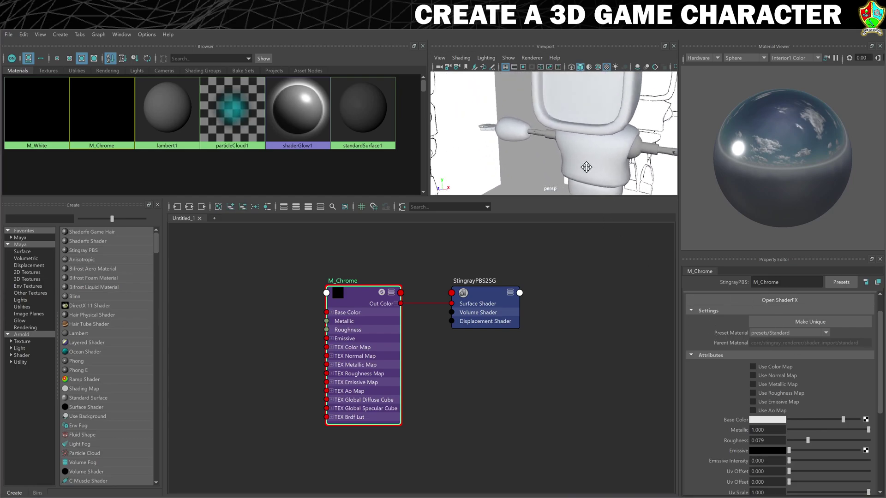
pyautogui.keyDown('alt'); pyautogui.moveTo(586, 167); pyautogui.dragTo(597, 162); pyautogui.keyUp('alt')
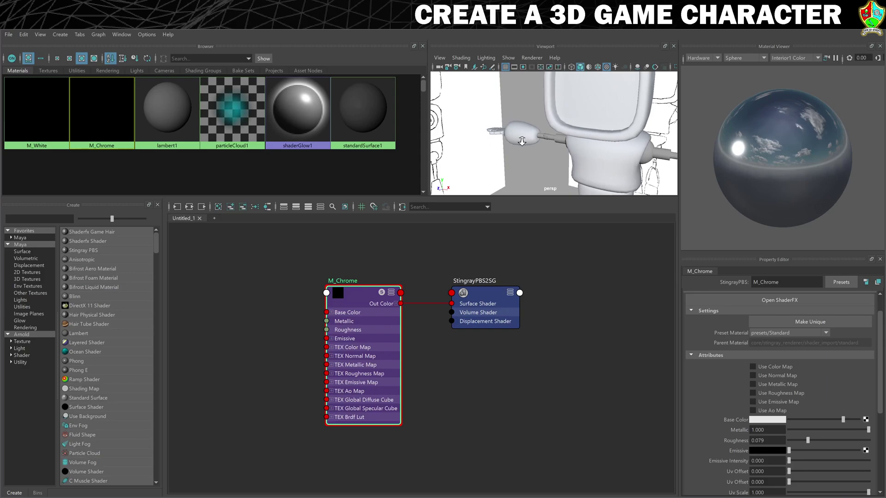
pyautogui.scroll(3, 553, 144)
pyautogui.keyDown('alt'); pyautogui.moveTo(547, 144); pyautogui.dragTo(556, 143); pyautogui.keyUp('alt')
pyautogui.click(532, 147)
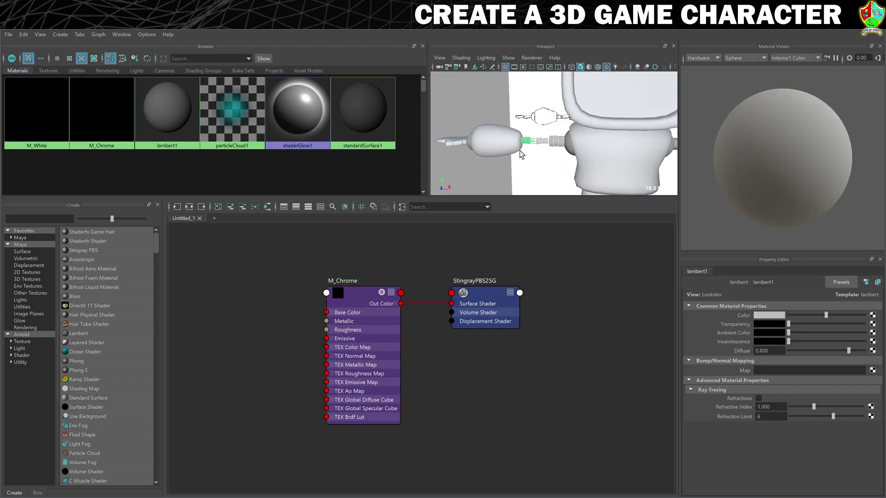
pyautogui.moveTo(87, 103); pyautogui.dragTo(89, 81, button='right')
# Assign M_Chrome to the thin upper-arm segments of the robot's left arm.
pyautogui.keyDown('alt'); pyautogui.moveTo(651, 142); pyautogui.dragTo(558, 140); pyautogui.keyUp('alt')
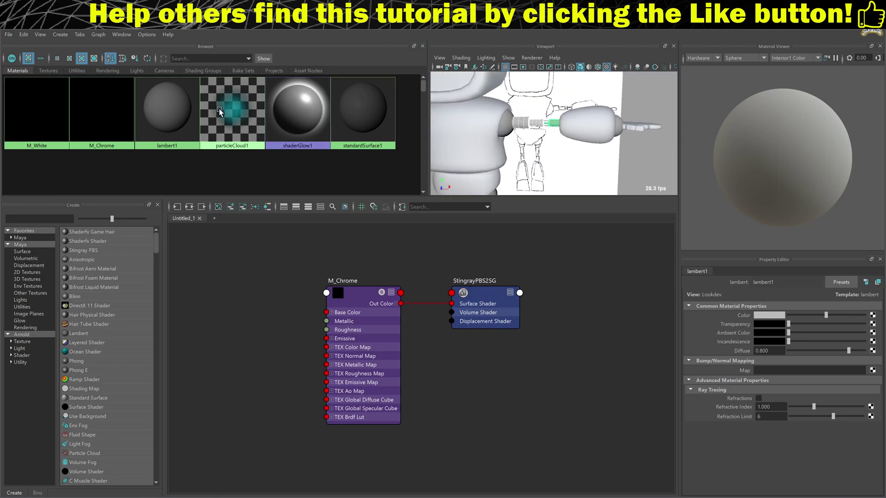
pyautogui.rightClick(118, 101)
pyautogui.moveTo(123, 95); pyautogui.dragTo(124, 83, button='right')
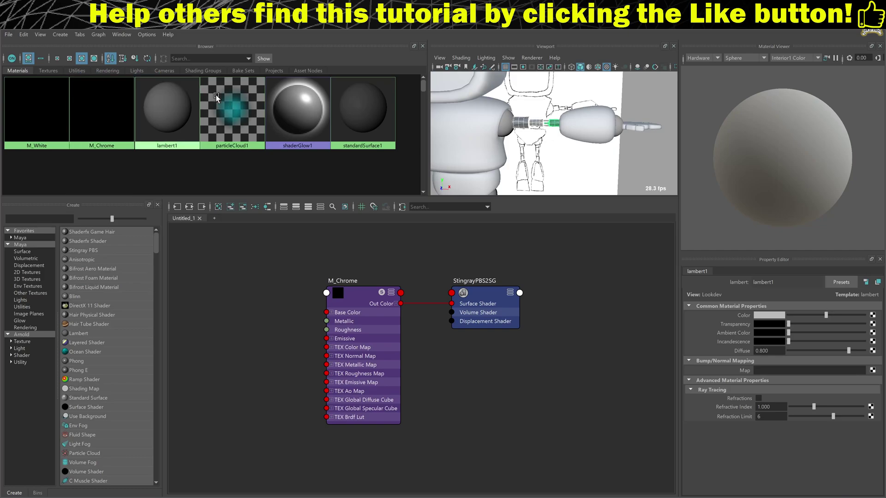
# Assign M_Chrome to the thin upper-leg segments of both of the robot's legs.
pyautogui.scroll(-5, 613, 151)
pyautogui.keyDown('alt'); pyautogui.moveTo(595, 153); pyautogui.dragTo(645, 82, button='middle'); pyautogui.keyUp('alt')
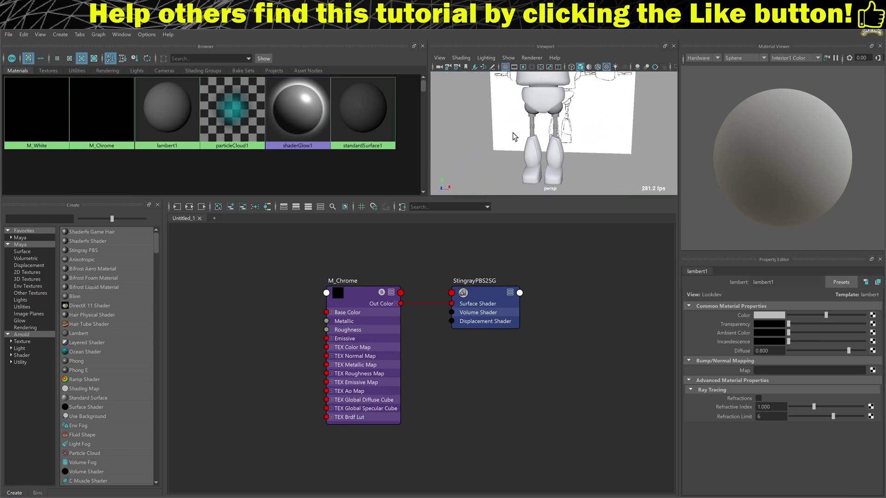
pyautogui.click(532, 122)
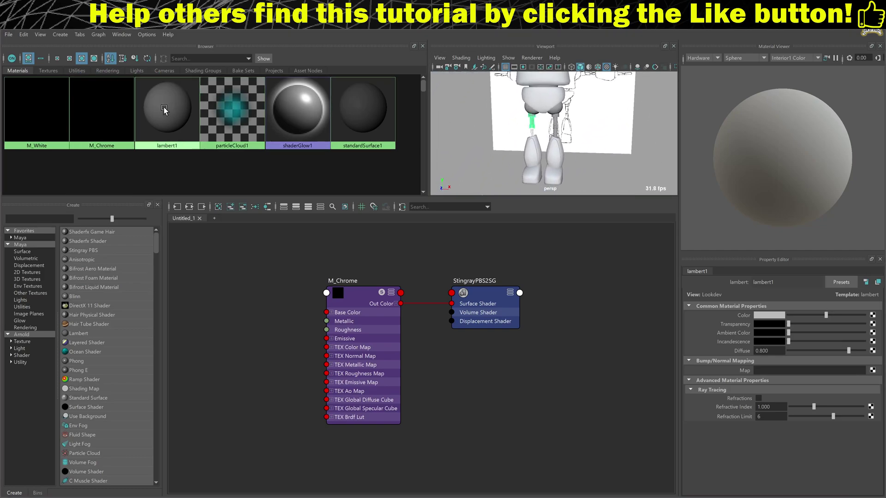
pyautogui.rightClick(92, 103)
pyautogui.click(128, 88)
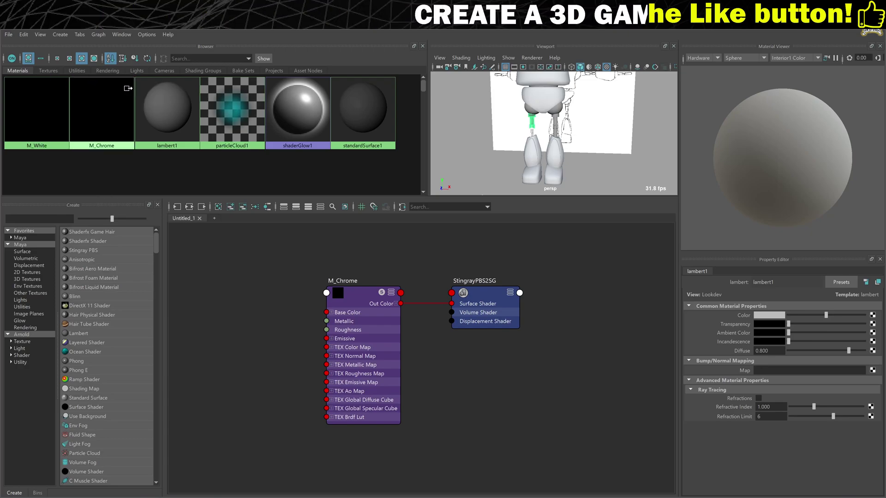
pyautogui.click(556, 125)
pyautogui.moveTo(113, 102); pyautogui.dragTo(111, 79, button='right')
# Assign M_Chrome to the antenna on top of the robot's head.
pyautogui.scroll(2, 571, 113)
pyautogui.moveTo(571, 115)
pyautogui.keyDown('alt'); pyautogui.mouseDown(button='middle')
pyautogui.moveTo(553, 198)
pyautogui.moveTo(557, 152)
pyautogui.mouseUp(button='middle'); pyautogui.keyUp('alt')
pyautogui.moveTo(595, 121)
pyautogui.keyDown('alt'); pyautogui.mouseDown()
pyautogui.moveTo(557, 134)
pyautogui.moveTo(556, 148)
pyautogui.mouseUp(); pyautogui.keyUp('alt')
pyautogui.scroll(-4, 545, 123)
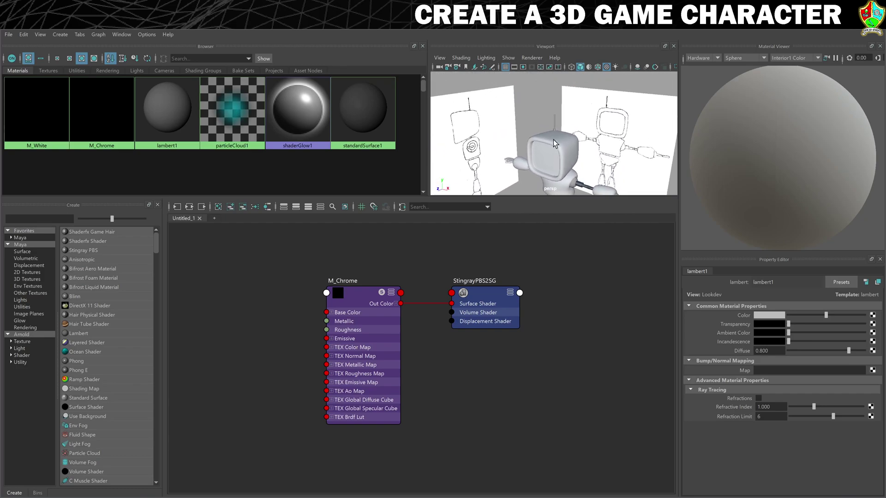
pyautogui.rightClick(108, 92)
pyautogui.click(145, 89)
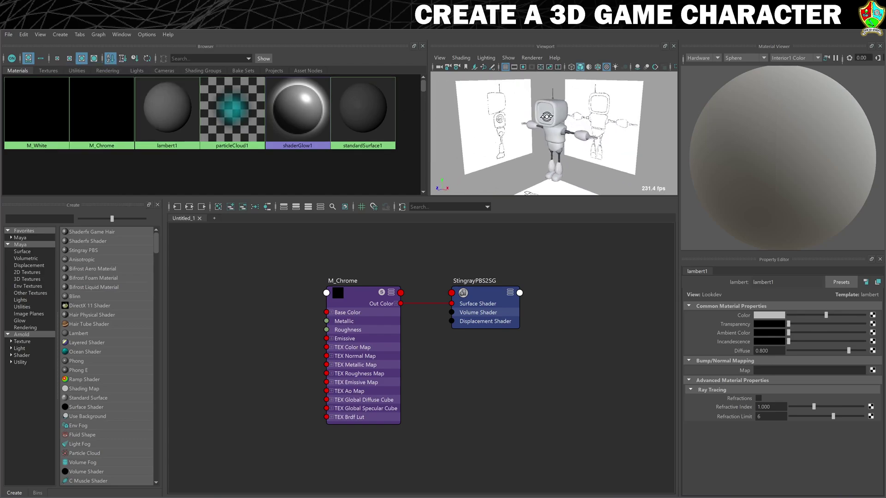
# Hide the reference image planes in the Hypershade viewport so only the robot is displayed.
pyautogui.keyDown('alt'); pyautogui.moveTo(539, 97); pyautogui.dragTo(630, 92); pyautogui.keyUp('alt')
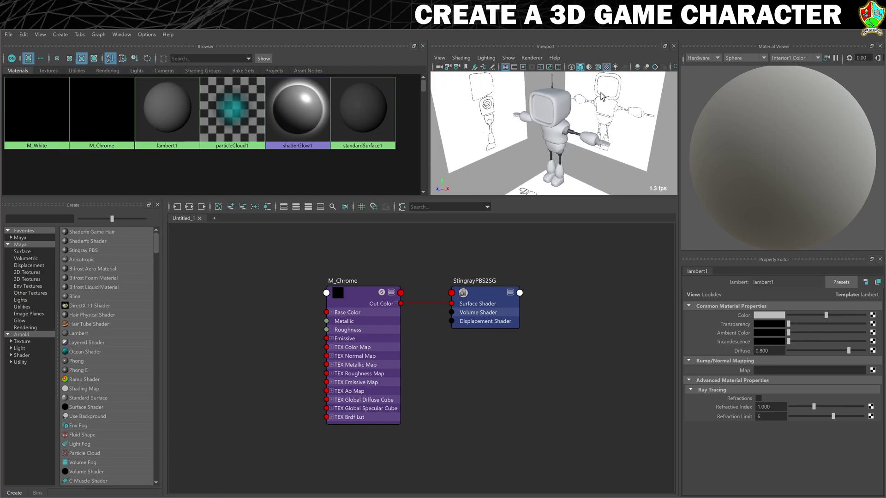
pyautogui.click(509, 58)
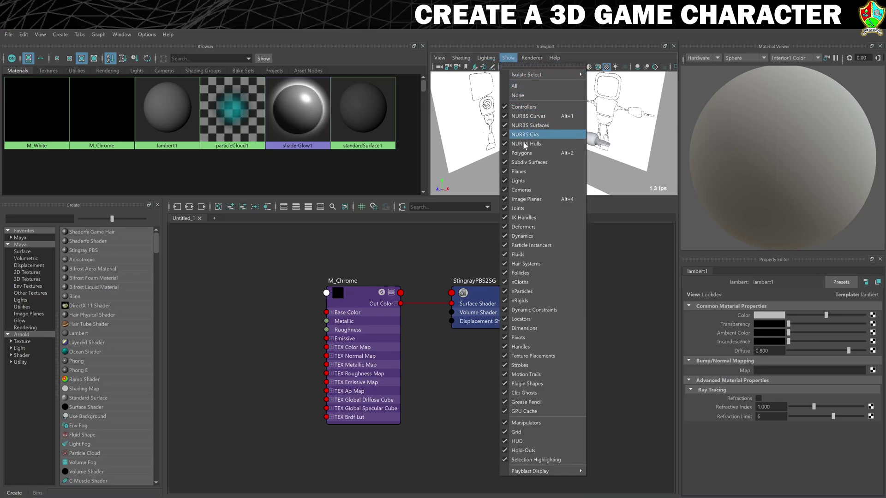
pyautogui.click(543, 198)
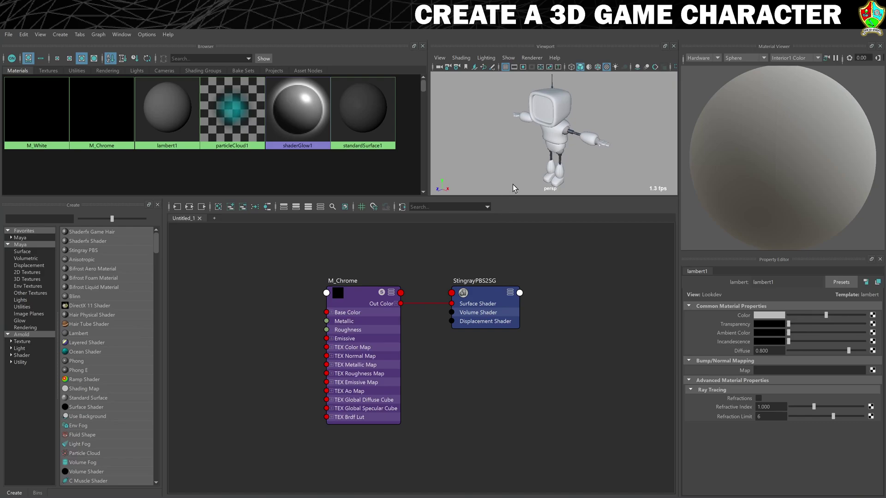
# Clear the node graph and create a third Stingray PBS material named M_Rubber.
pyautogui.click(219, 207)
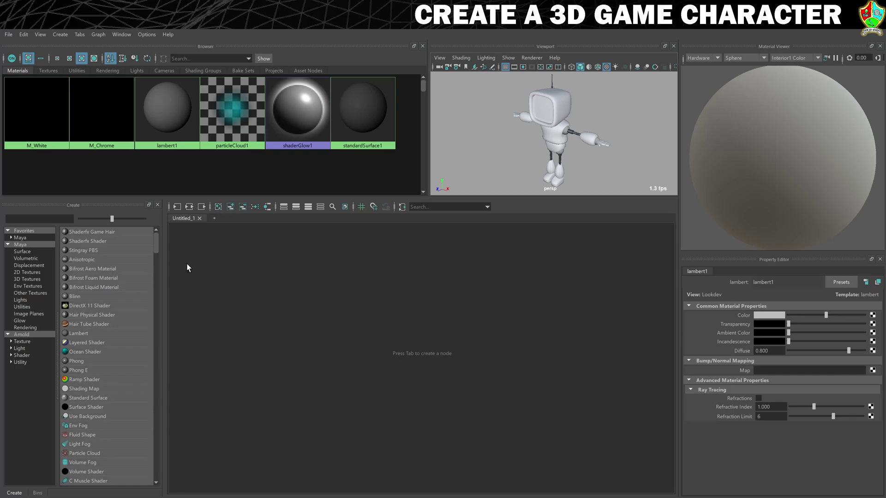
pyautogui.click(78, 251)
pyautogui.doubleClick(766, 282)
pyautogui.write('M')
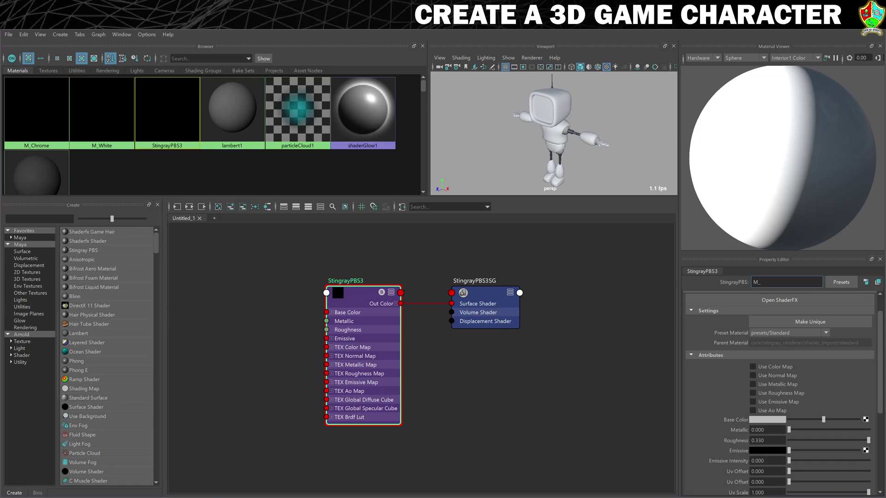
pyautogui.write('_Rubber')
pyautogui.press('Return')
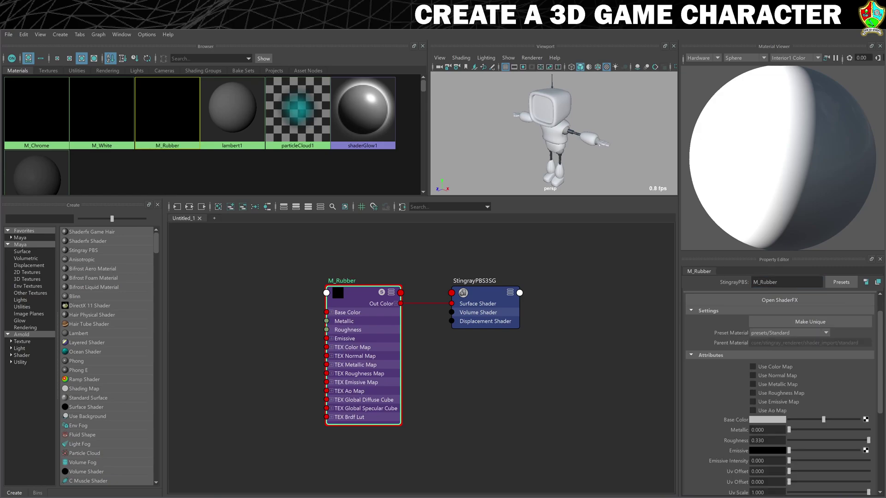
# Darken M_Rubber's base color to near black and set its roughness to 0.7.
pyautogui.moveTo(825, 420); pyautogui.dragTo(790, 424)
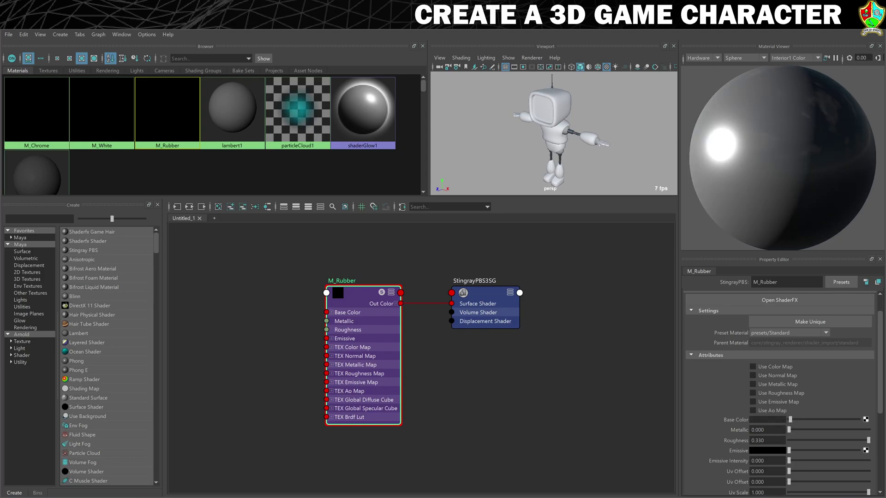
pyautogui.doubleClick(758, 440)
pyautogui.write('0.7')
pyautogui.press('Return')
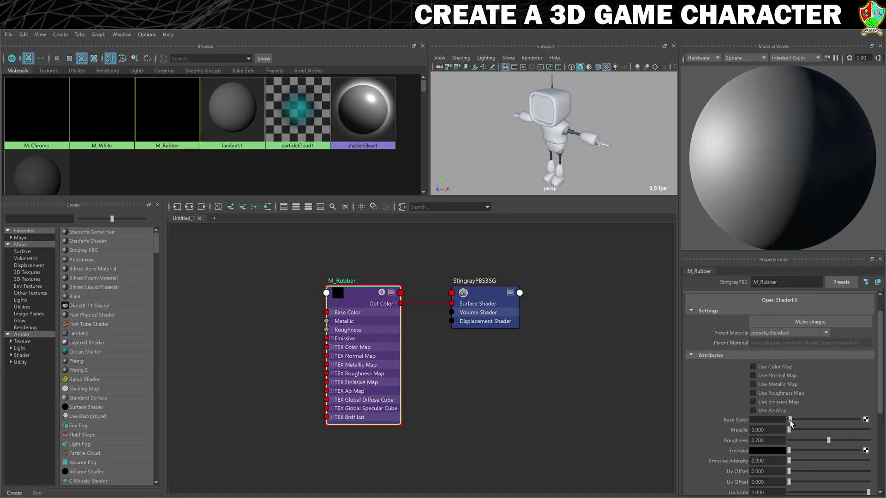
# Assign M_Rubber to the ball joints at the robot's wrists, shoulders and hips.
pyautogui.scroll(2, 515, 132)
pyautogui.keyDown('alt'); pyautogui.moveTo(519, 124); pyautogui.dragTo(532, 115); pyautogui.keyUp('alt')
pyautogui.scroll(3, 535, 118)
pyautogui.keyDown('alt'); pyautogui.moveTo(538, 122); pyautogui.dragTo(615, 122, button='middle'); pyautogui.keyUp('alt')
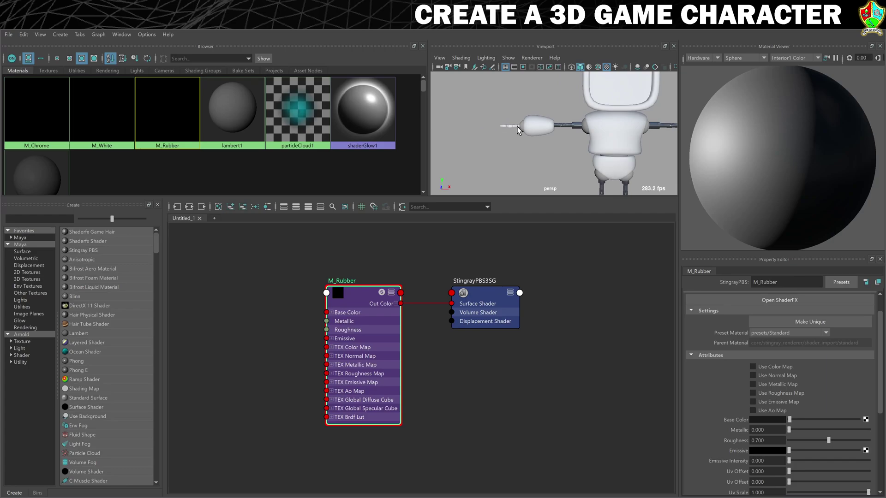
pyautogui.click(517, 127)
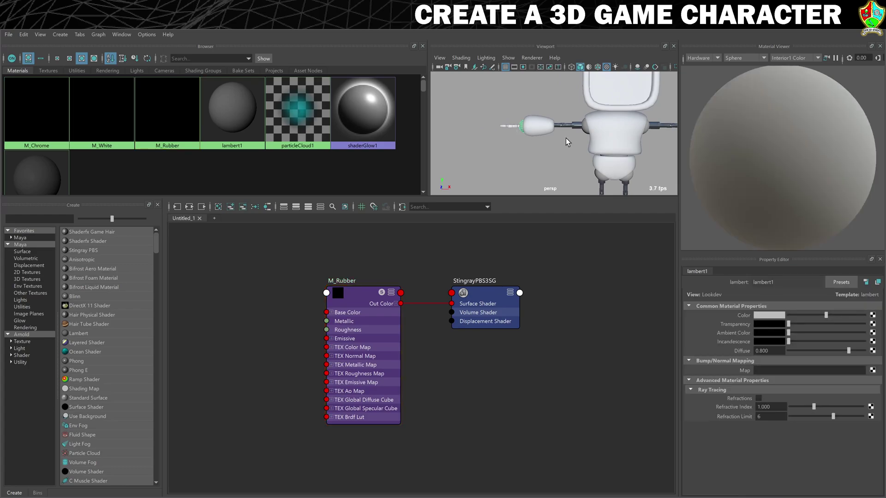
pyautogui.keyDown('shift'); pyautogui.click(583, 127); pyautogui.keyUp('shift')
pyautogui.keyDown('shift'); pyautogui.click(599, 178); pyautogui.keyUp('shift')
pyautogui.keyDown('shift'); pyautogui.click(629, 179); pyautogui.keyUp('shift')
pyautogui.keyDown('alt'); pyautogui.moveTo(636, 162); pyautogui.dragTo(577, 148, button='middle'); pyautogui.keyUp('alt')
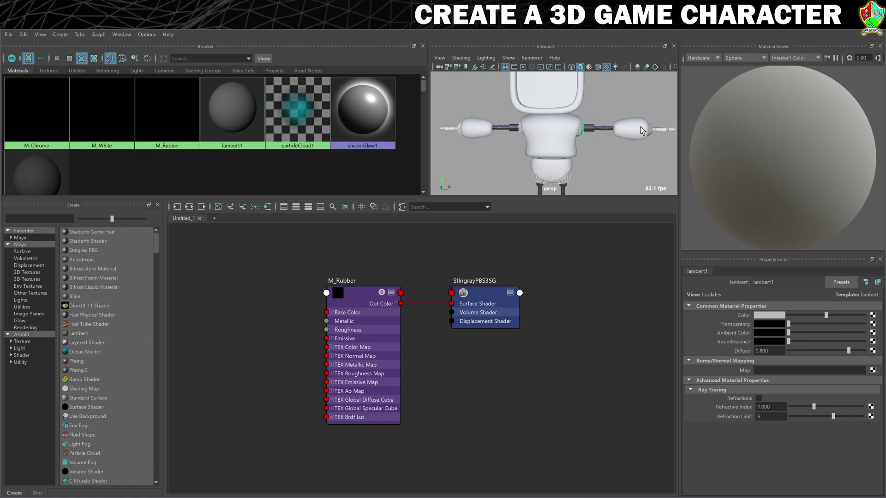
pyautogui.keyDown('shift'); pyautogui.click(651, 131); pyautogui.keyUp('shift')
pyautogui.keyDown('alt'); pyautogui.moveTo(534, 169); pyautogui.dragTo(626, 169, button='right'); pyautogui.keyUp('alt')
pyautogui.keyDown('alt'); pyautogui.moveTo(556, 174); pyautogui.dragTo(564, 108, button='middle'); pyautogui.keyUp('alt')
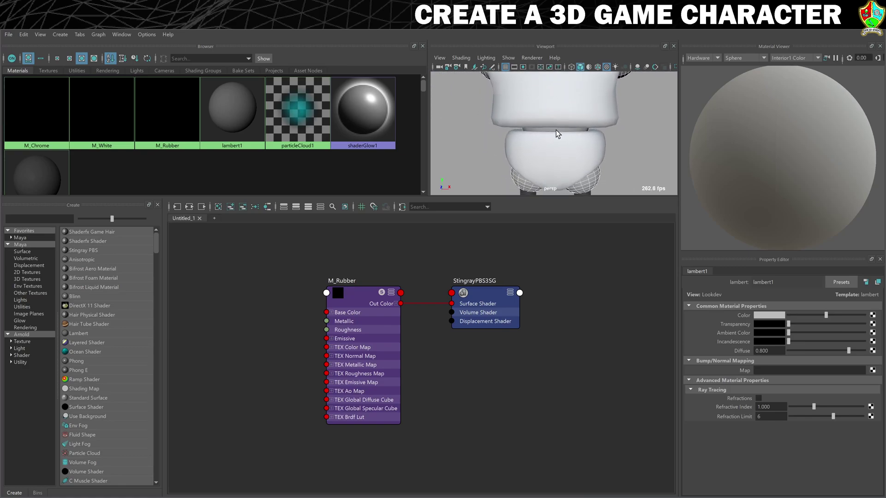
pyautogui.scroll(-5, 599, 130)
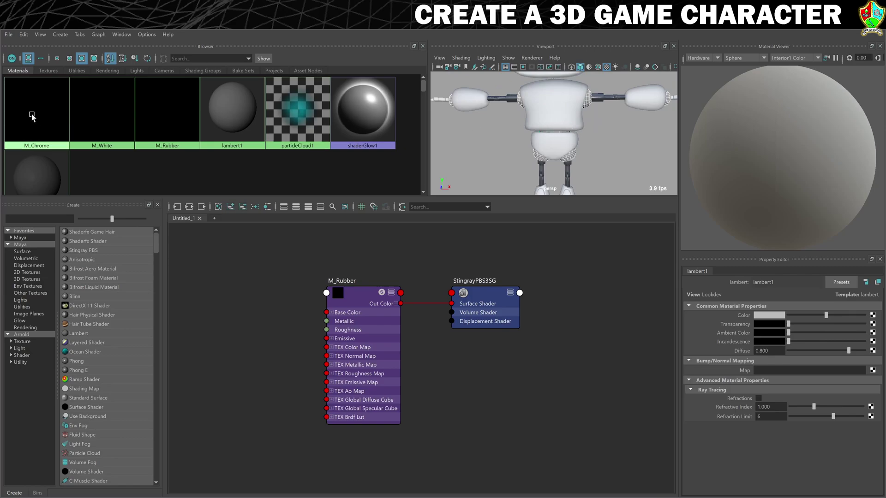
pyautogui.moveTo(160, 112); pyautogui.dragTo(161, 83, button='right')
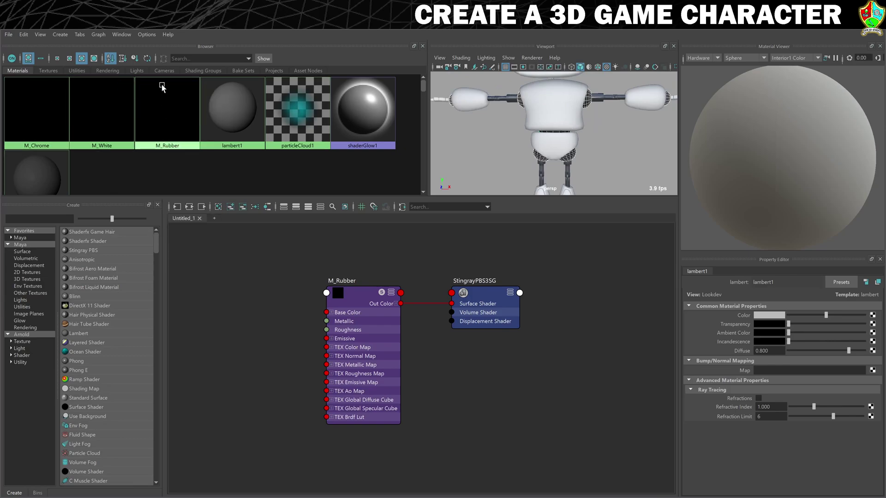
pyautogui.click(593, 139)
# Return to Maya's main viewport, turn on textured display and frame the whole robot to review its materials.
pyautogui.scroll(-4, 594, 139)
pyautogui.scroll(-4, 598, 140)
pyautogui.keyDown('alt'); pyautogui.moveTo(603, 116); pyautogui.dragTo(585, 120); pyautogui.keyUp('alt')
pyautogui.scroll(4, 565, 120)
pyautogui.keyDown('alt'); pyautogui.moveTo(564, 117); pyautogui.dragTo(554, 128, button='middle'); pyautogui.keyUp('alt')
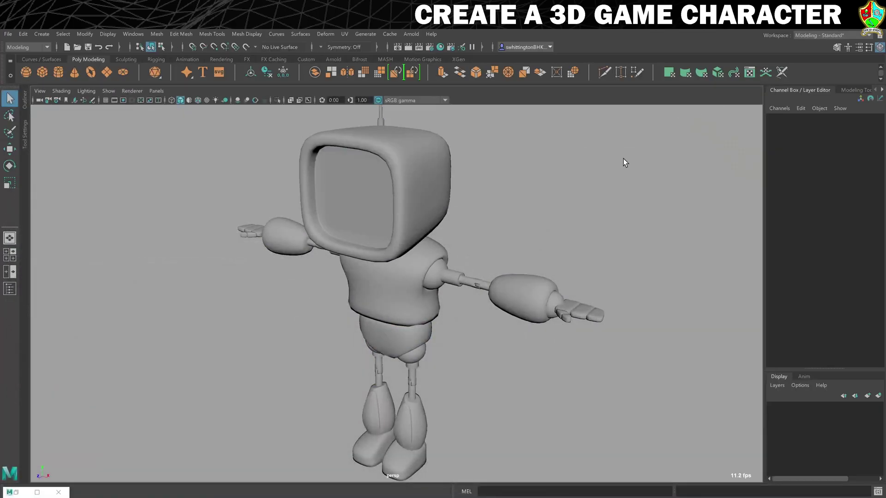
pyautogui.scroll(-1, 400, 287)
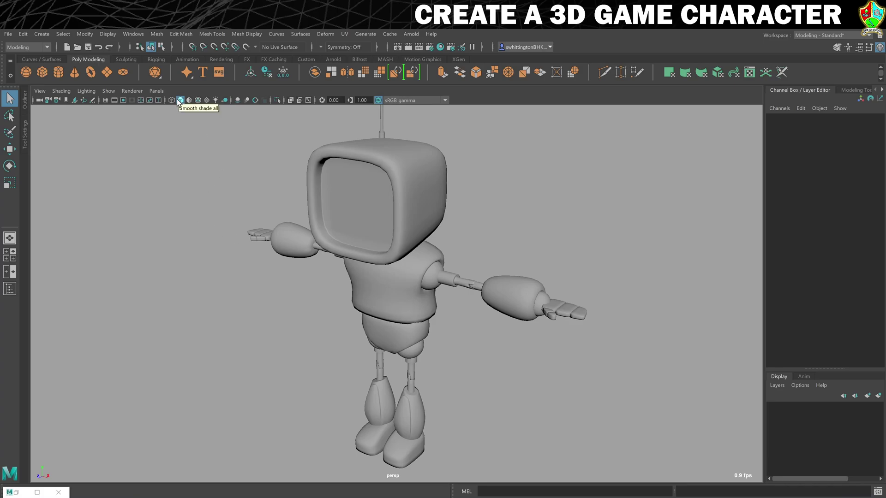
pyautogui.click(206, 101)
pyautogui.press('f')
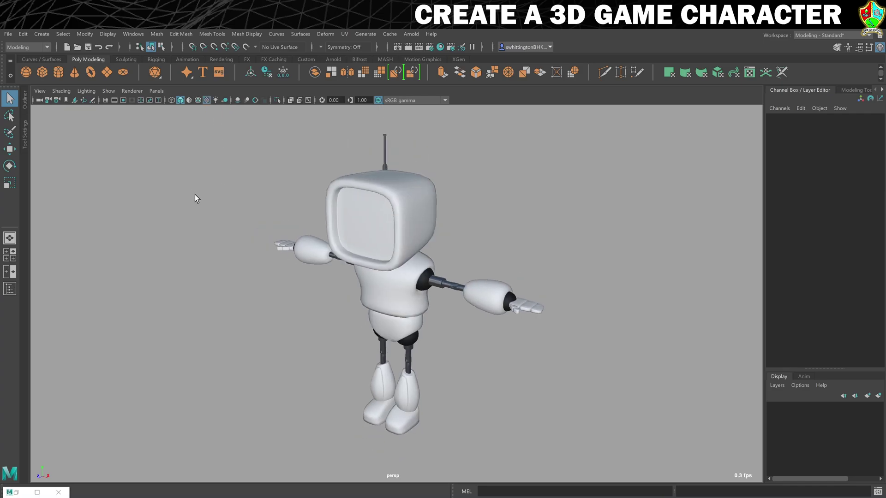
pyautogui.keyDown('alt'); pyautogui.moveTo(194, 203); pyautogui.dragTo(206, 220); pyautogui.keyUp('alt')
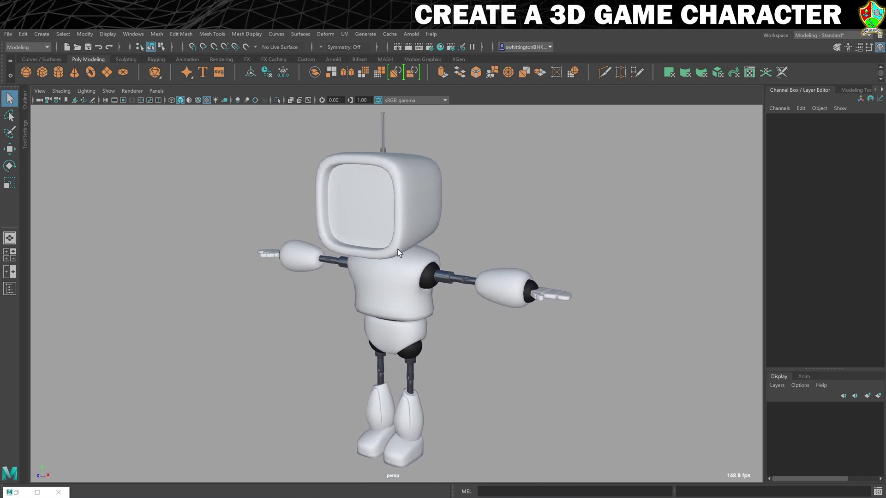